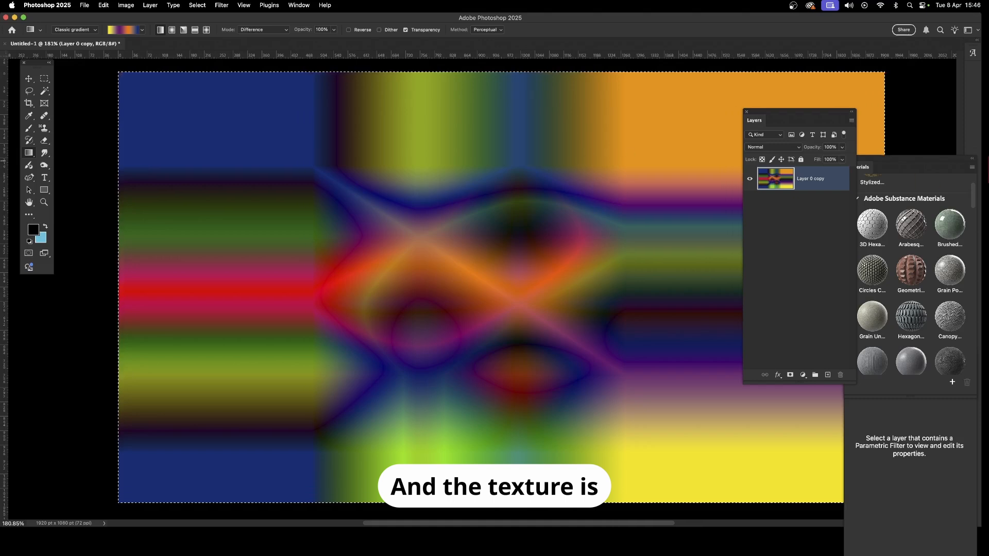
Move the Materials panel clear of the window edge and add the Circles Ceramic Tiles material as a new layer.
drag(898, 164, 733, 161)
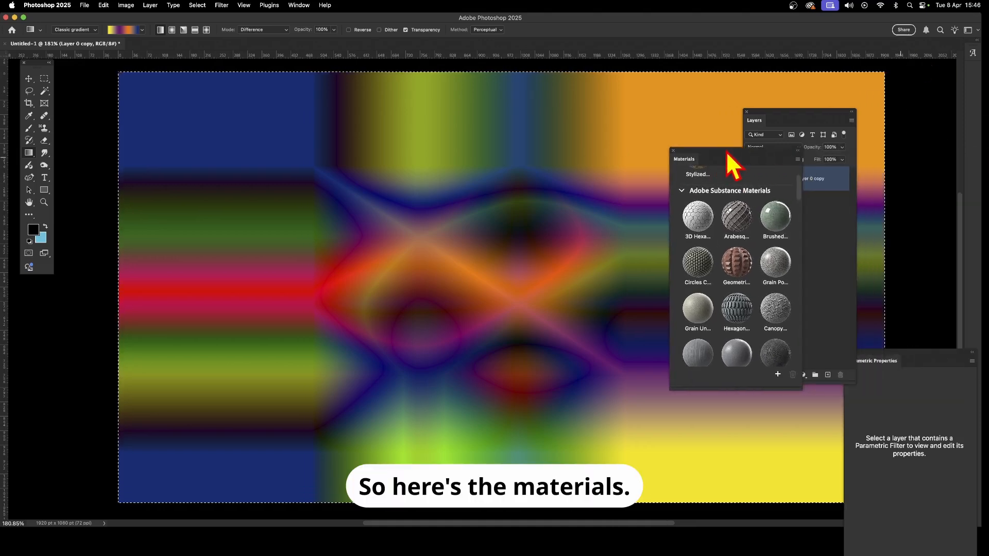
click(298, 5)
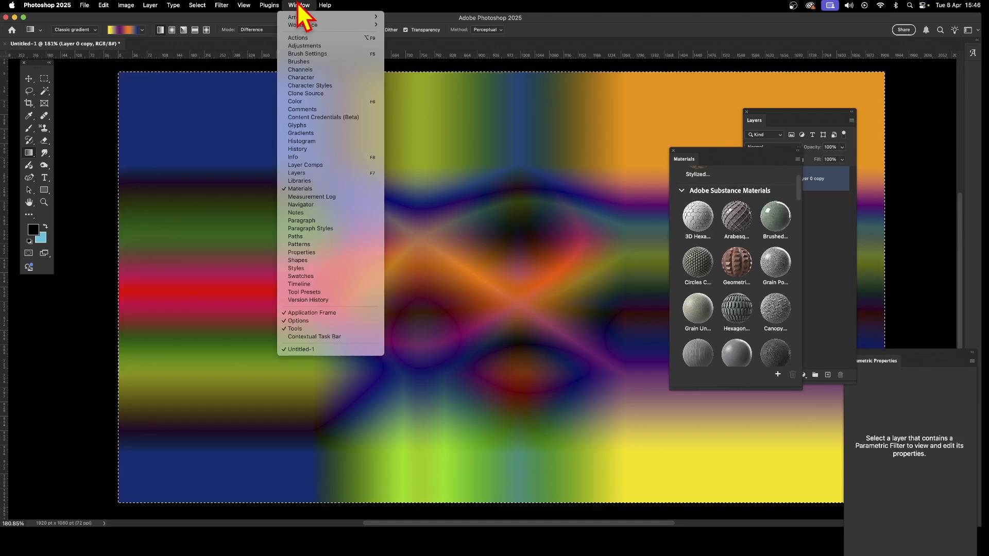
click(737, 165)
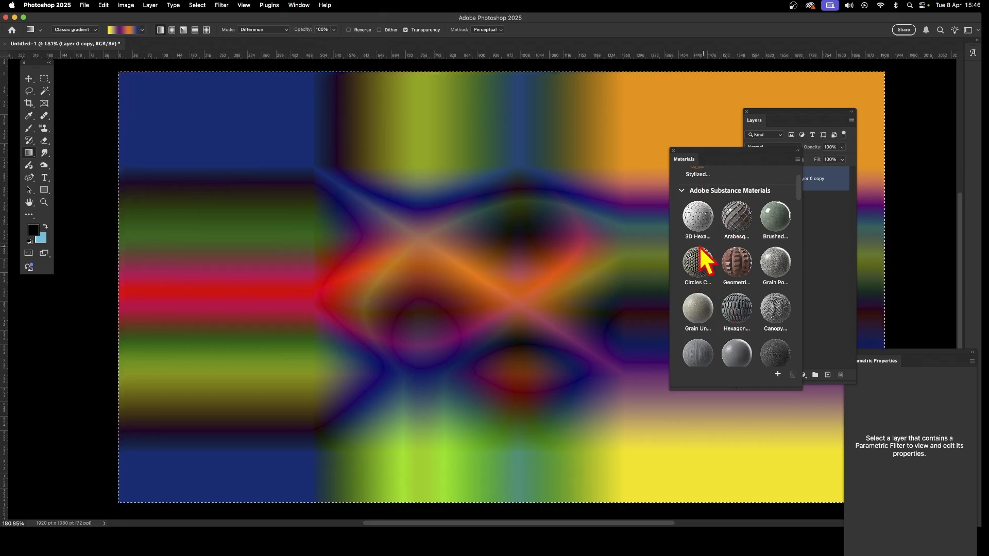
double_click(697, 265)
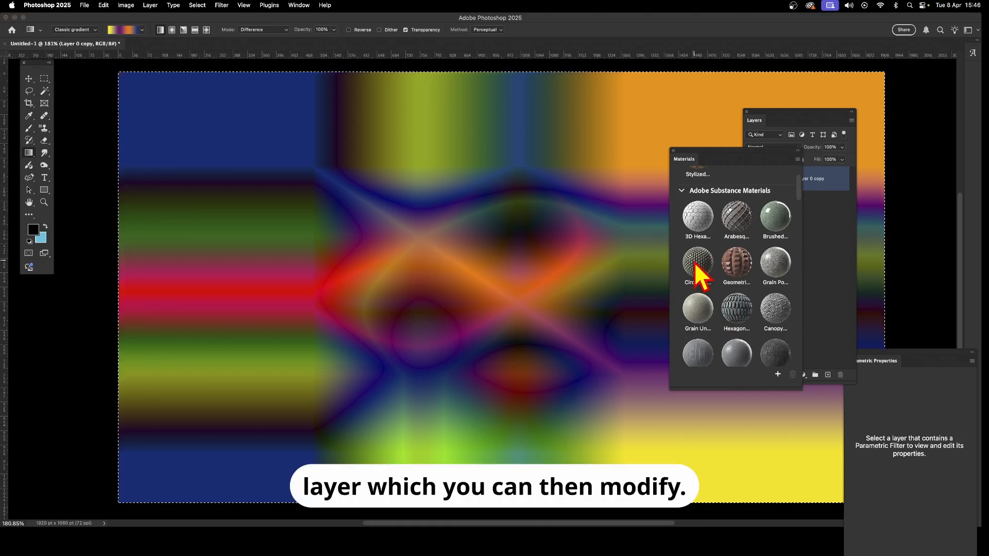
click(698, 261)
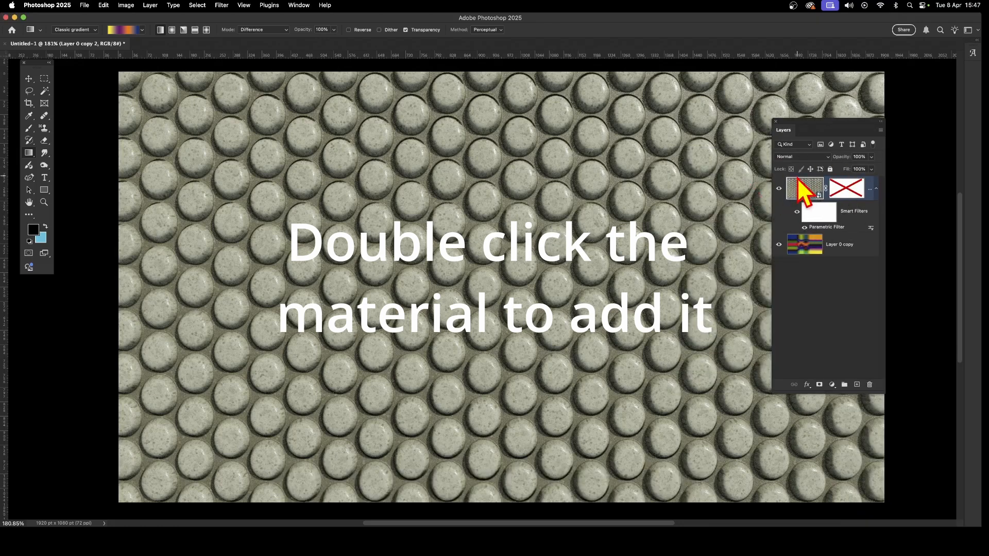
Select the entire canvas and copy the ceramic tile texture from the material layer.
click(201, 7)
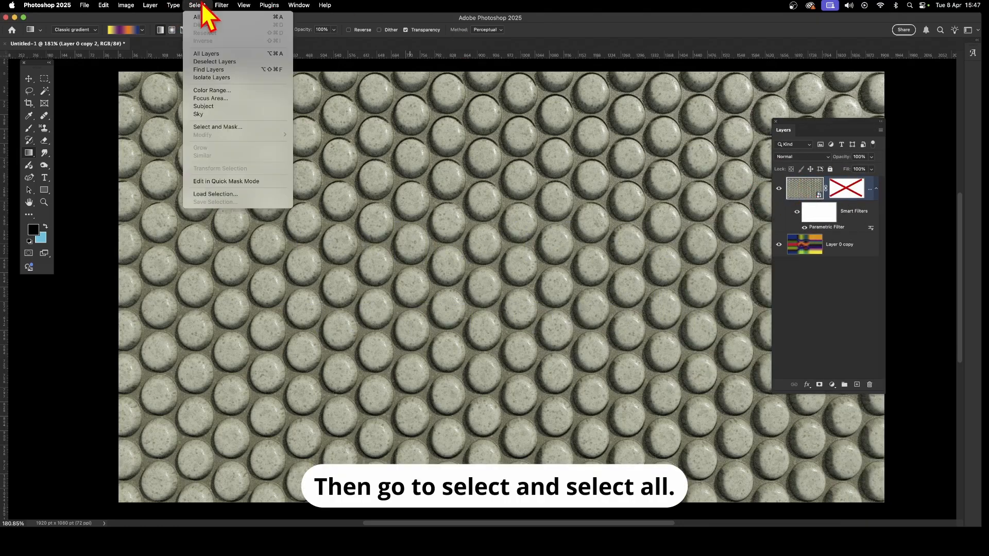
click(203, 20)
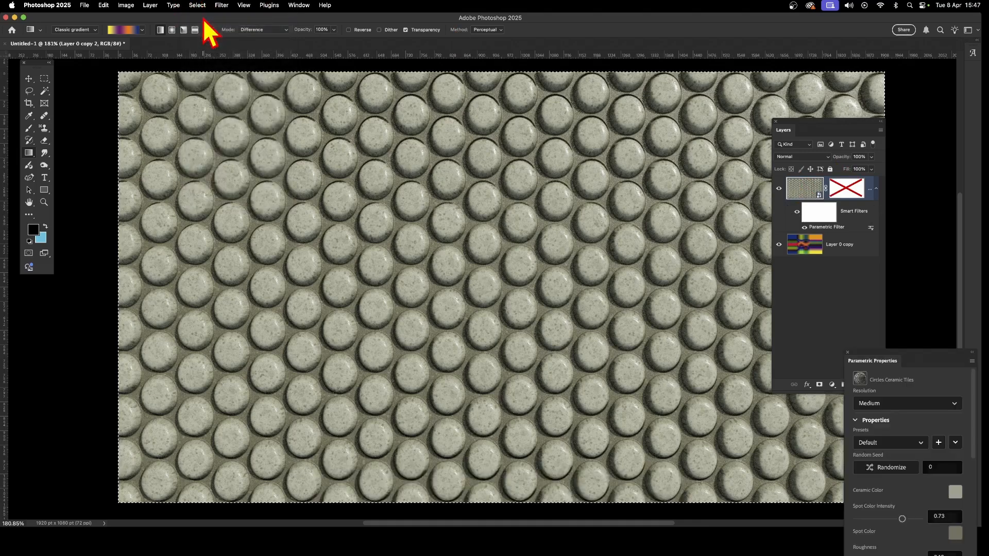
click(103, 6)
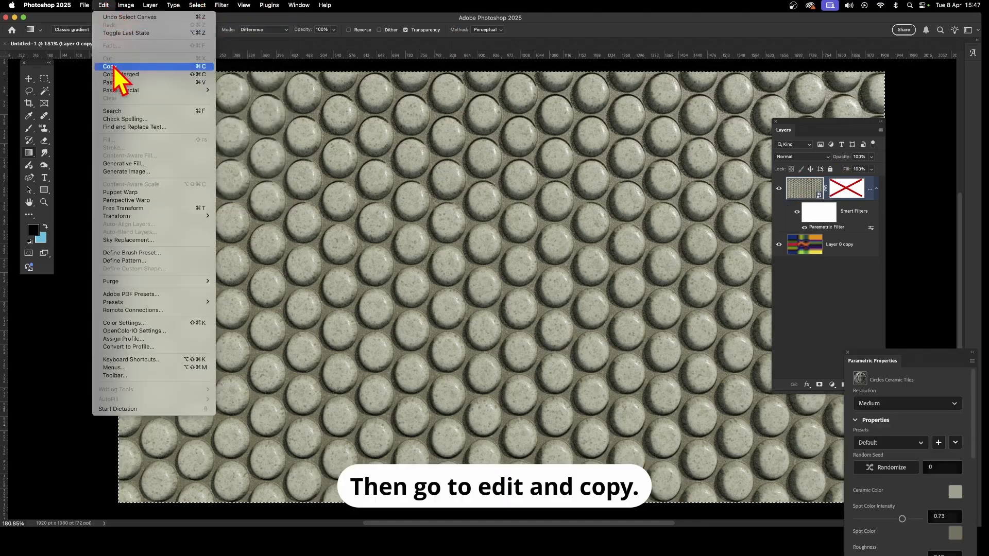
click(113, 67)
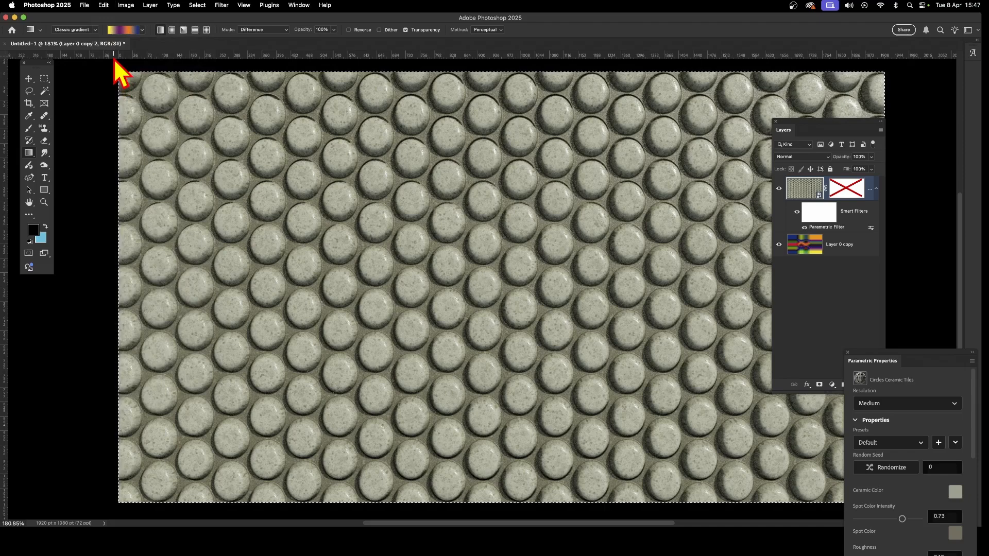
Hide the material layer and add a Reveal All layer mask to the gradient layer, Layer 0 copy.
click(779, 189)
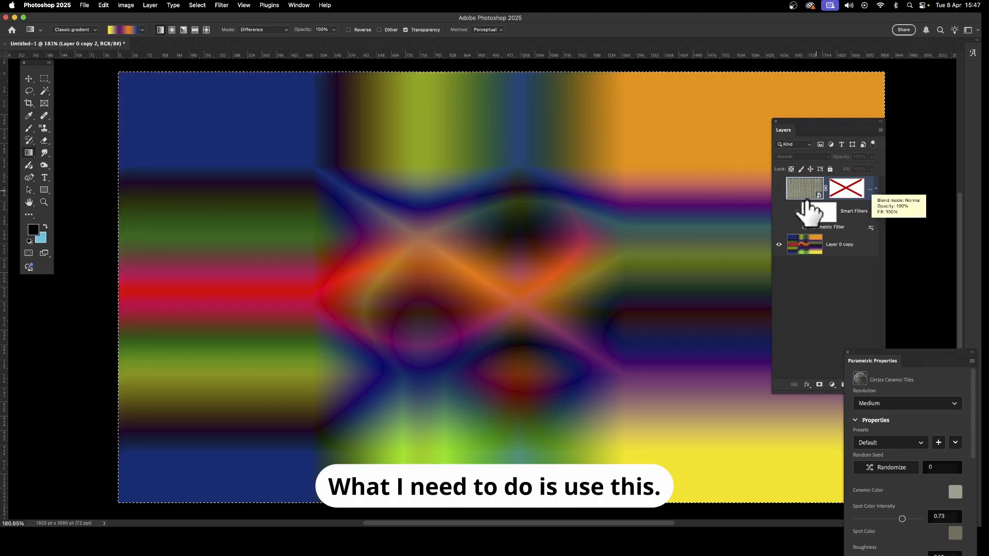
click(874, 246)
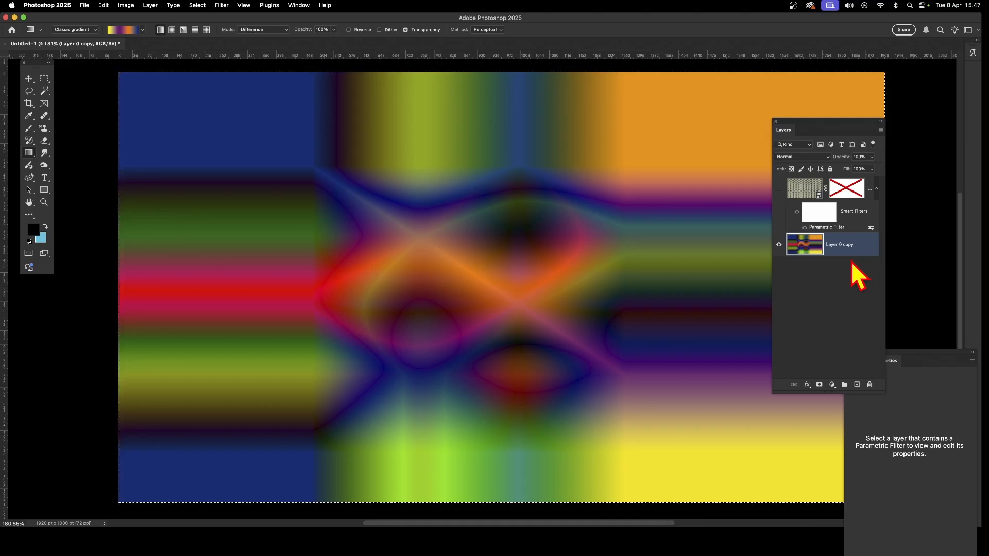
click(150, 5)
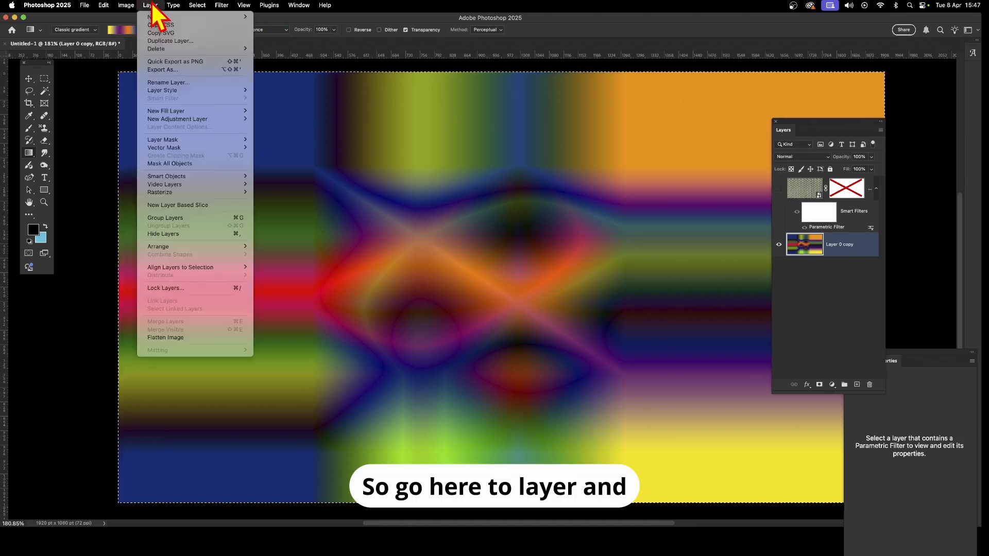
mouse_move(164, 144)
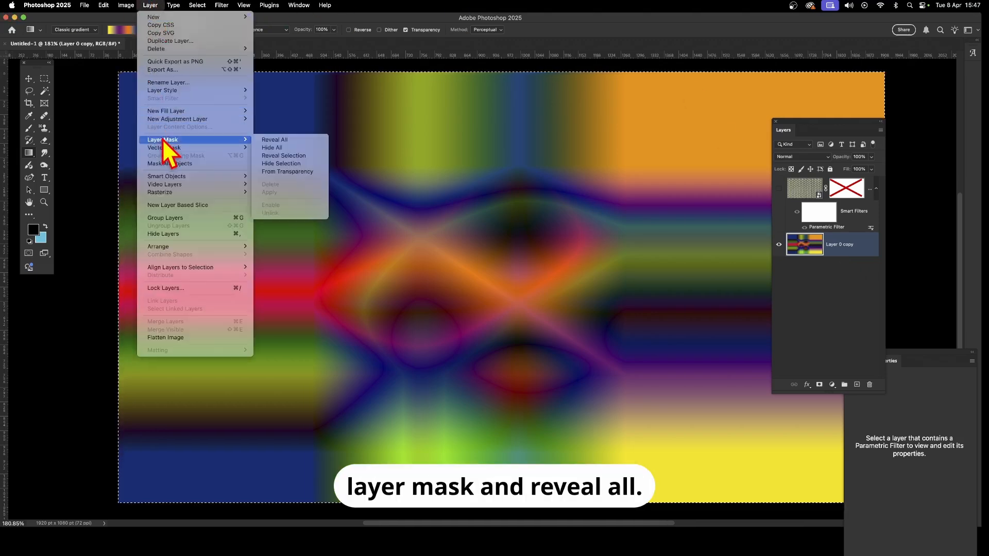
click(272, 140)
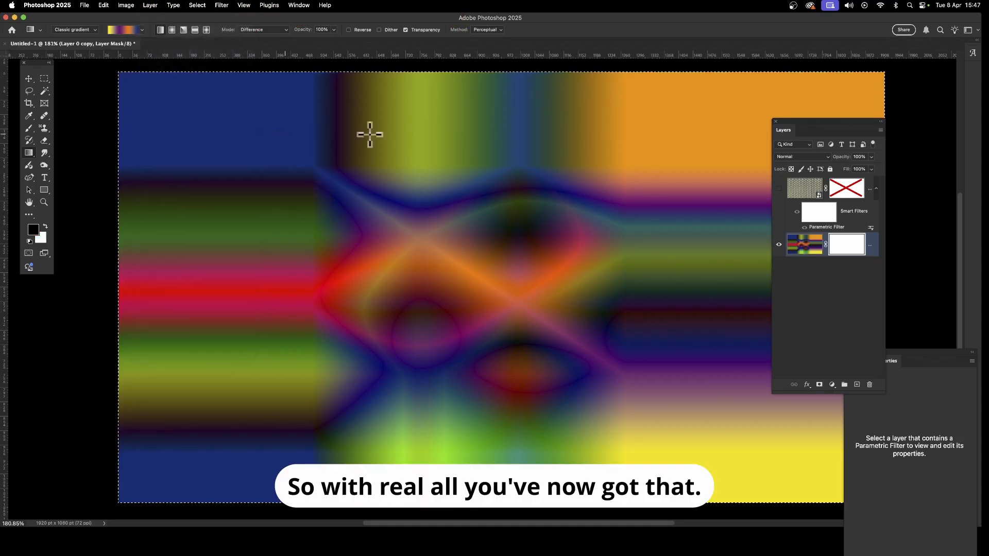
Display the gradient layer's mask on the canvas and paste the copied tile texture into it.
alt+click(846, 249)
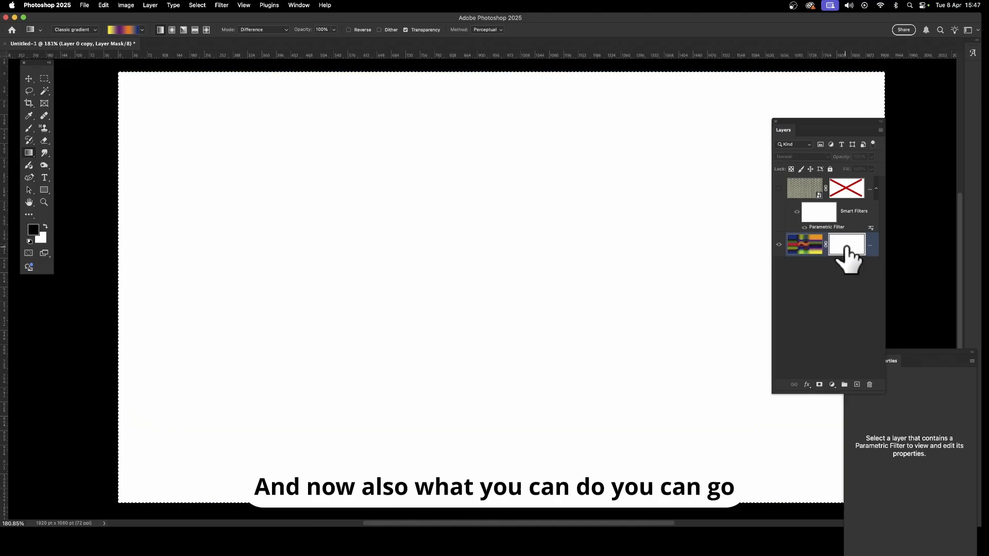
click(103, 6)
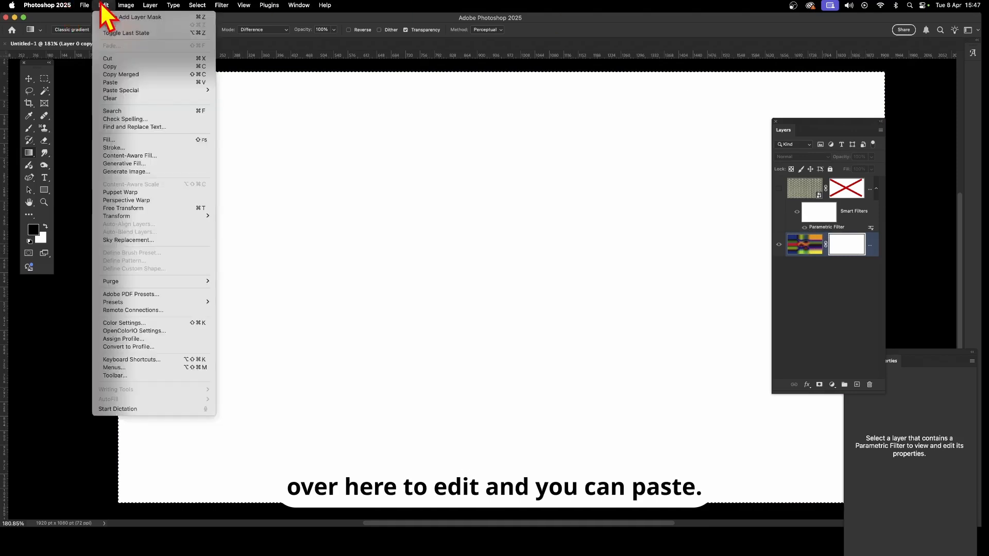
click(113, 83)
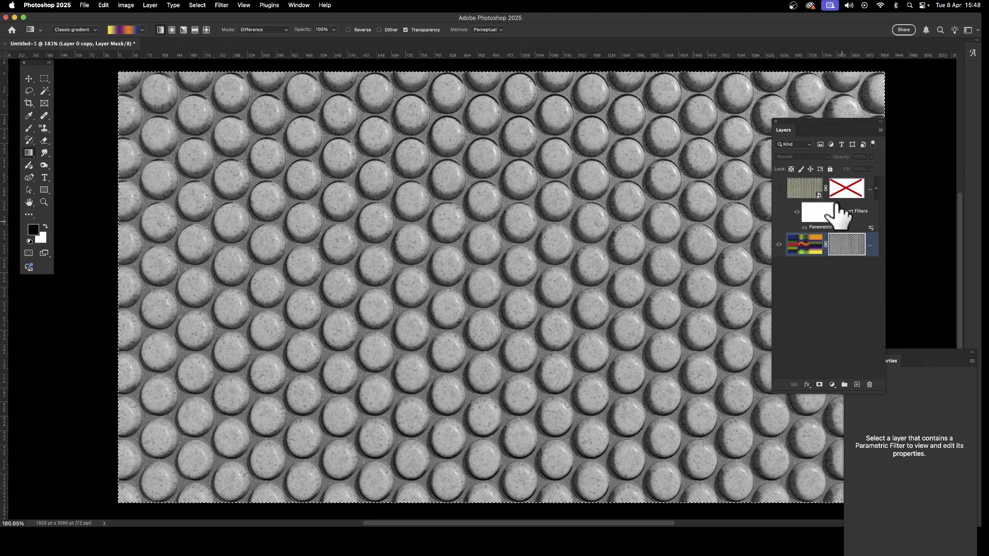
Return to the gradient layer's image and duplicate the masked layer, keeping the suggested name.
click(801, 247)
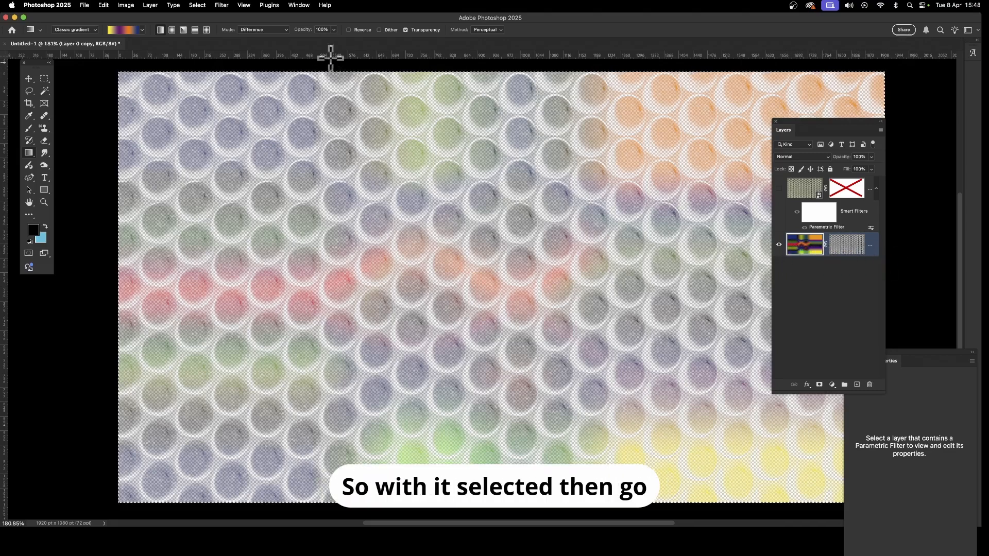
click(150, 5)
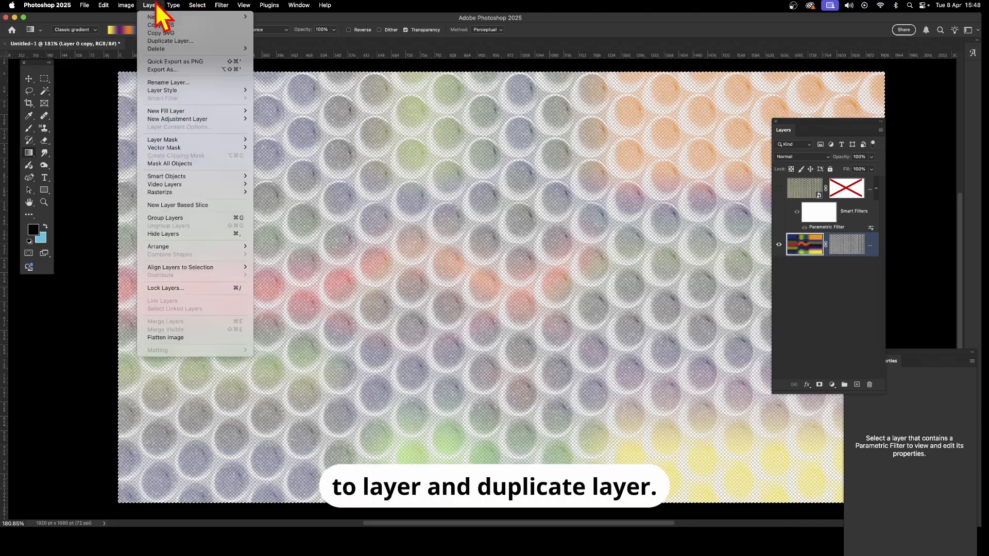
click(157, 41)
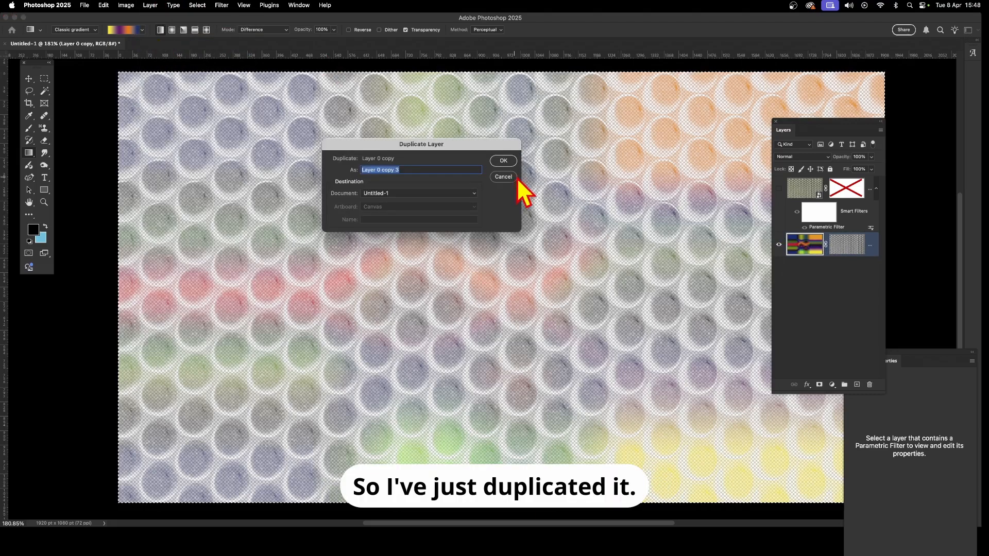
click(503, 161)
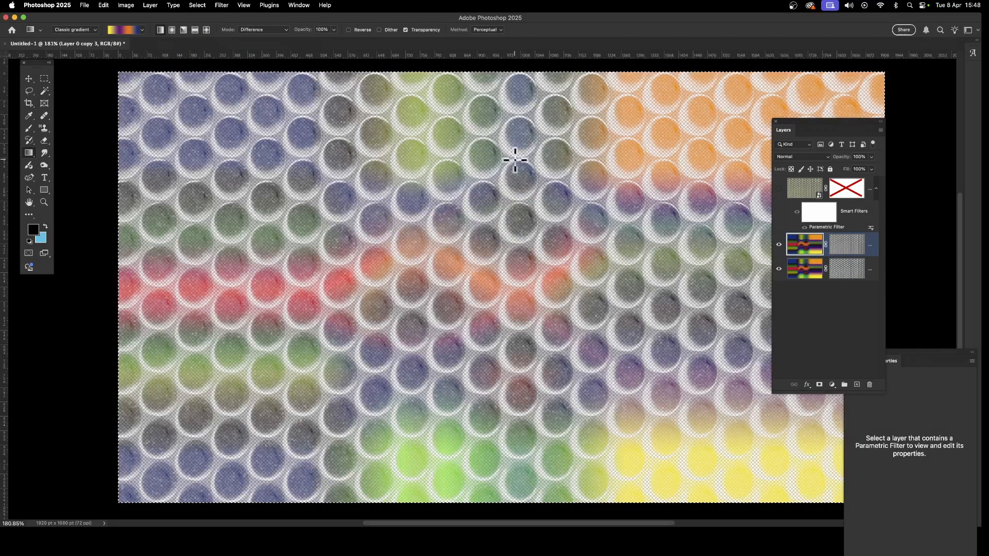
Delete the layer mask from the lower gradient layer without applying it.
click(847, 273)
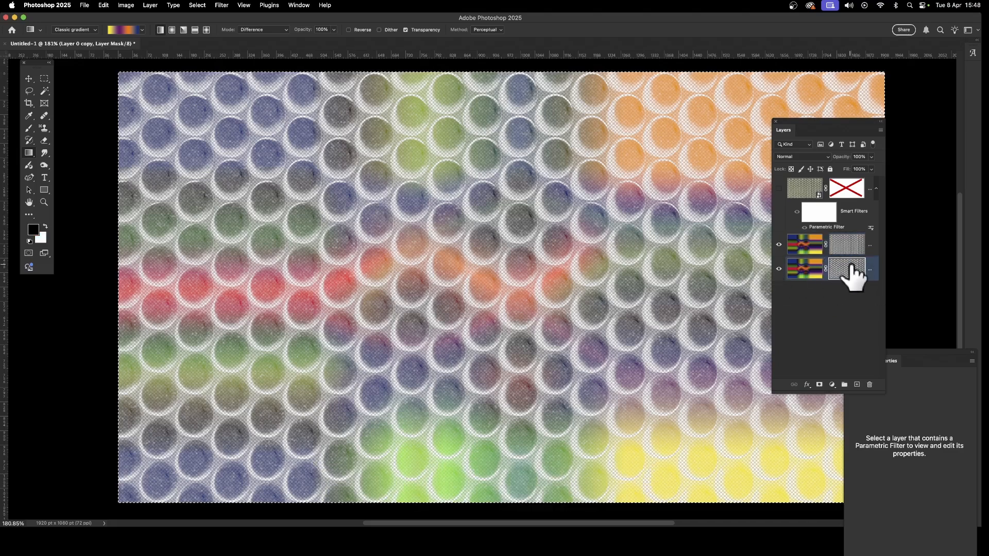
click(869, 386)
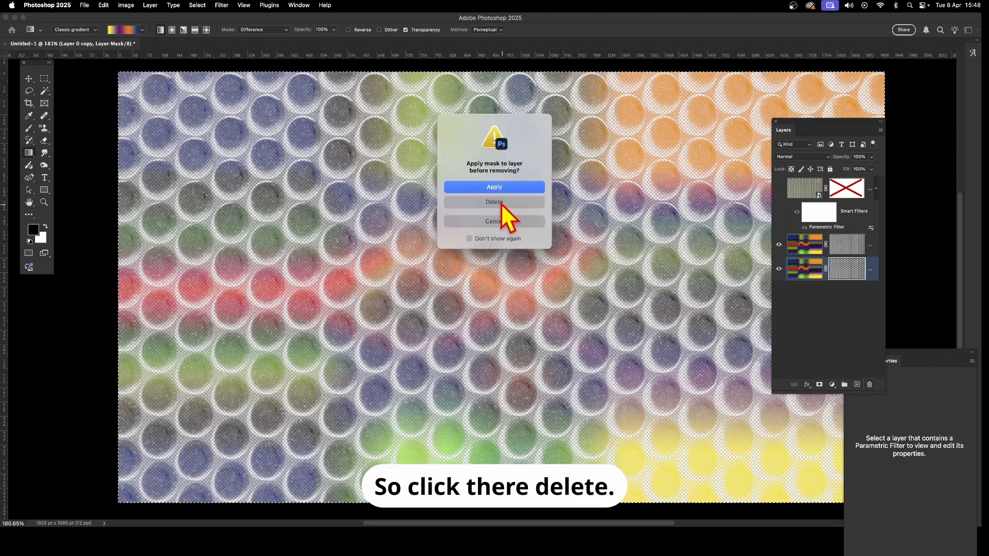
click(496, 203)
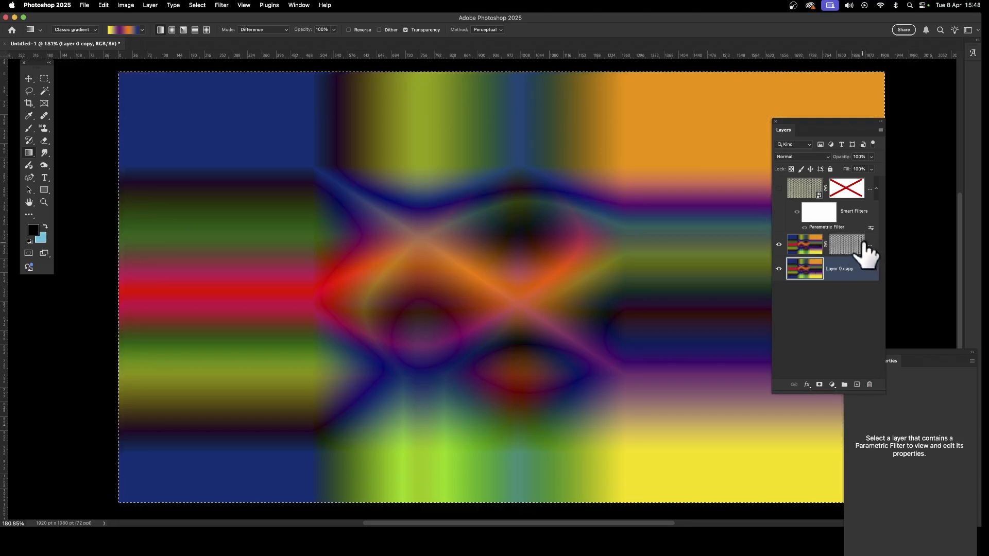
Add Bevel & Emboss to the masked gradient layer with angle 102°, altitude 32° and depth 594%, and increase the bevel size.
click(815, 249)
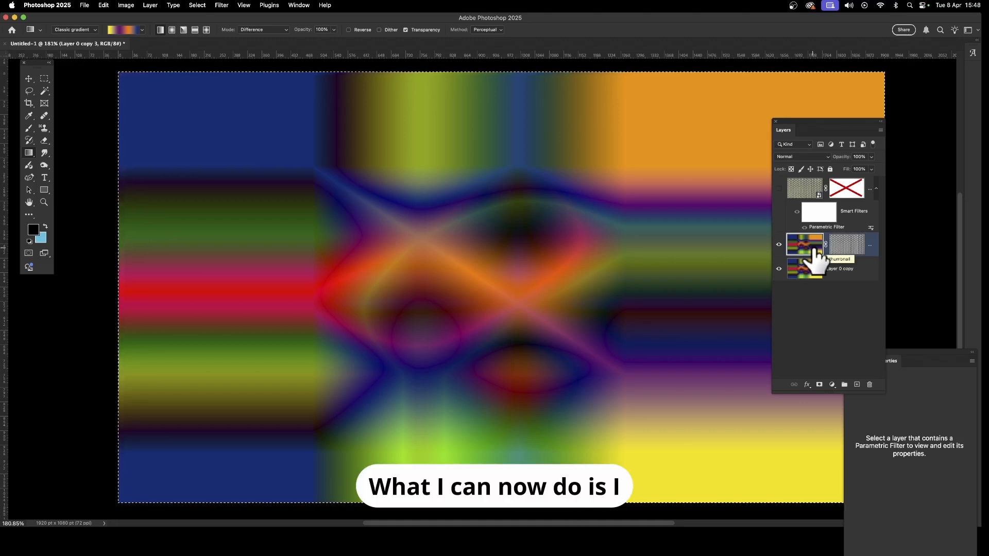
click(807, 385)
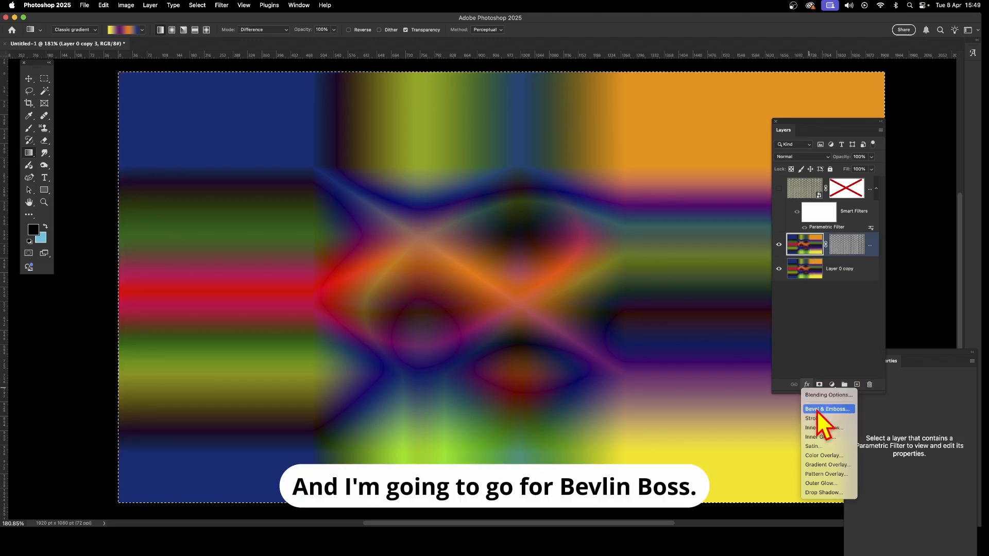
click(819, 409)
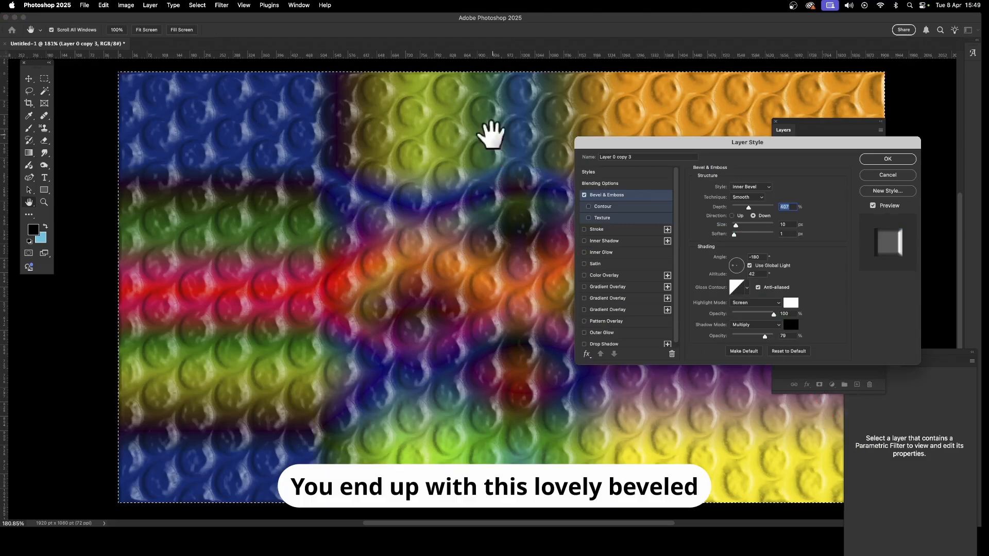
click(734, 269)
drag(735, 265, 735, 254)
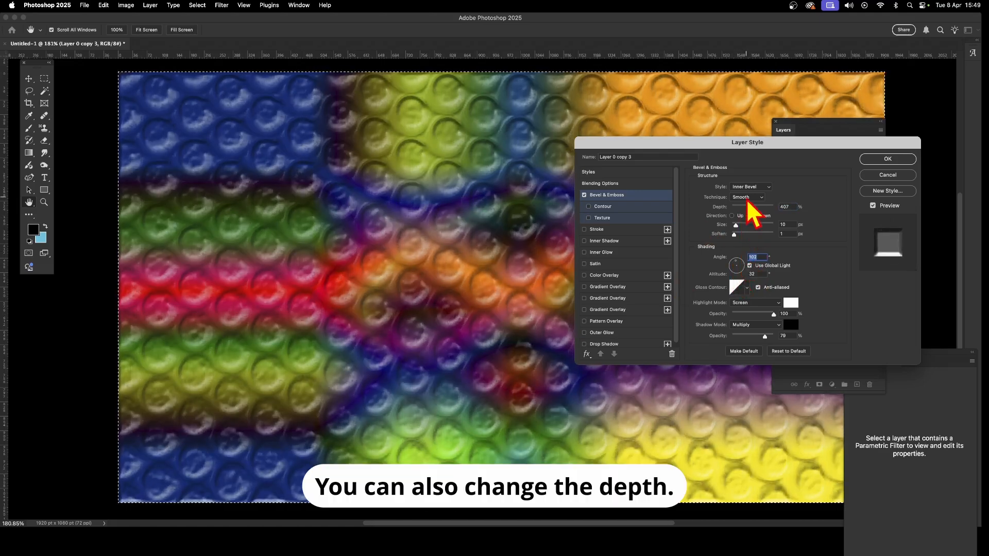
drag(749, 207, 739, 226)
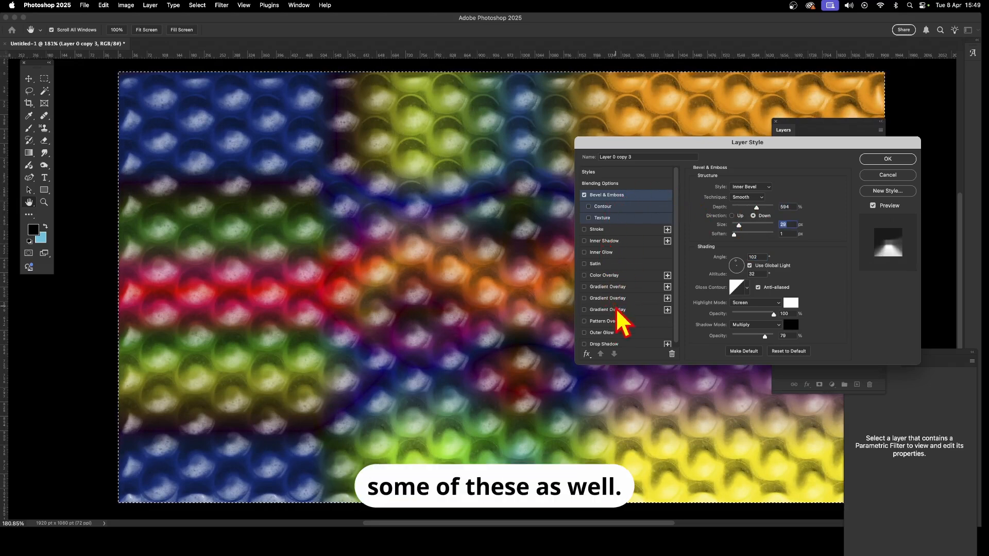
click(887, 159)
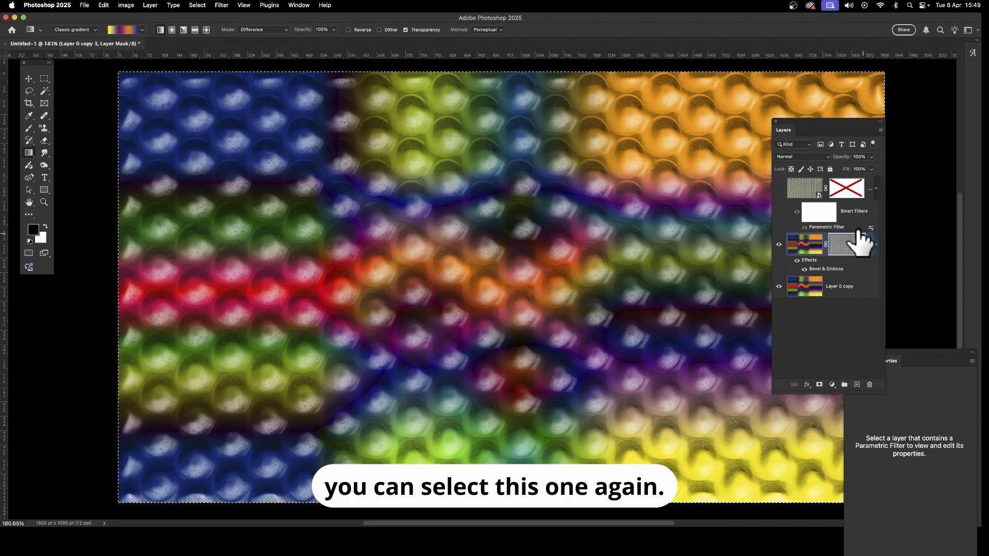
Invert the tile texture in the beveled layer's mask.
click(865, 240)
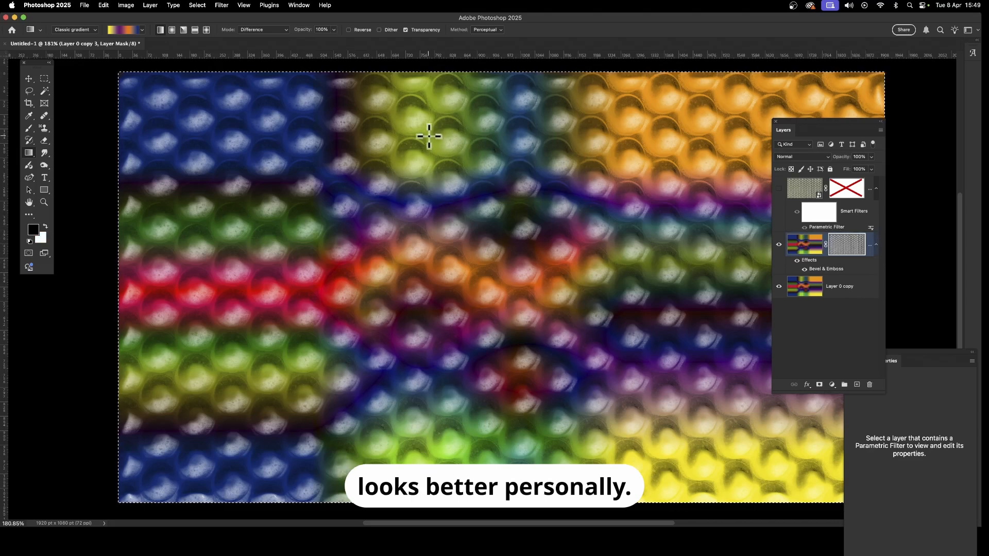
click(125, 6)
mouse_move(131, 32)
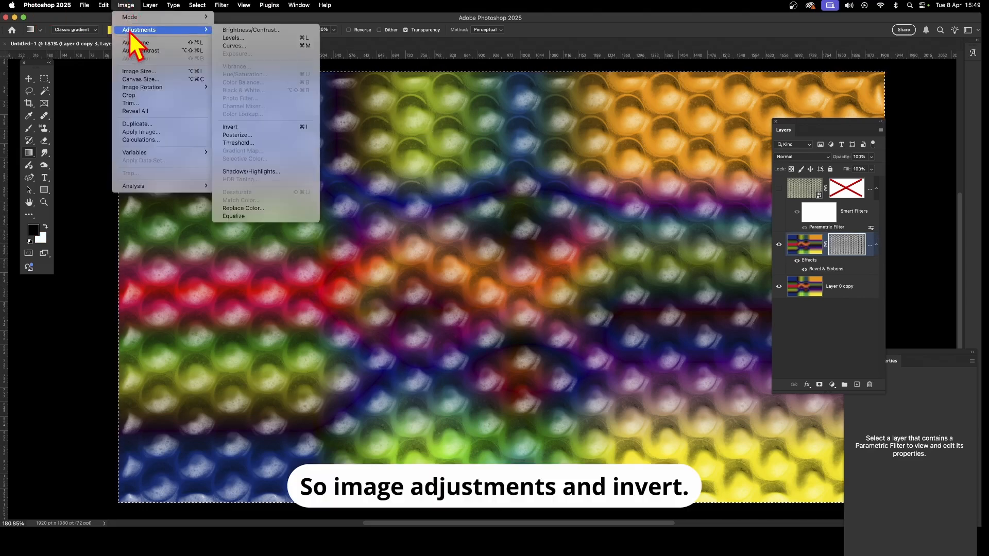
click(258, 127)
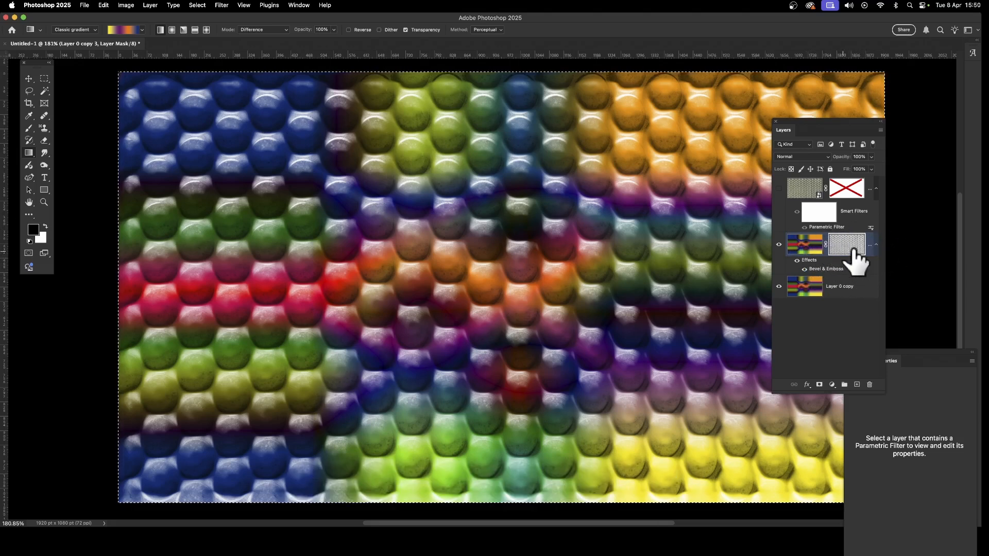
Start a Wave distortion on the beveled layer's mask and raise the maximum amplitude to 807.
click(222, 5)
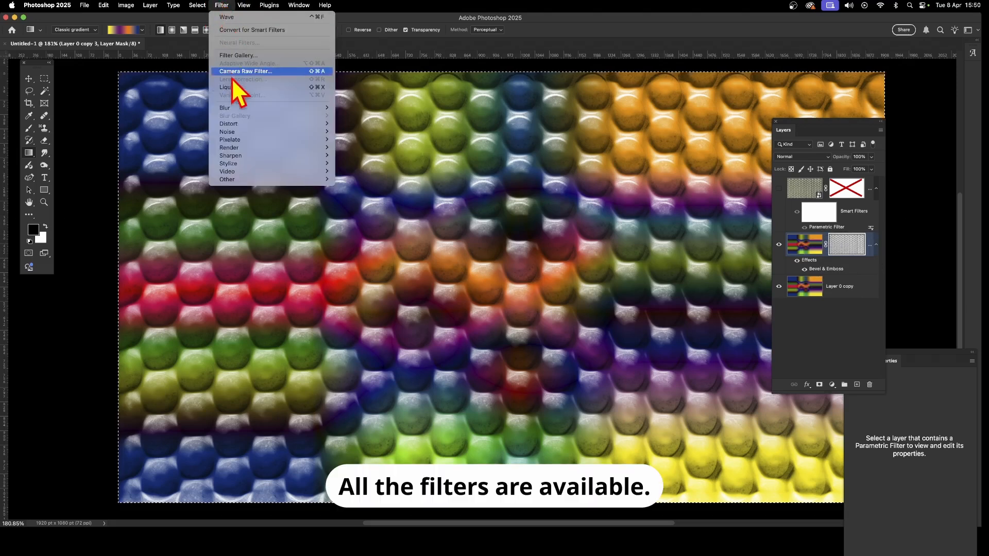
mouse_move(258, 135)
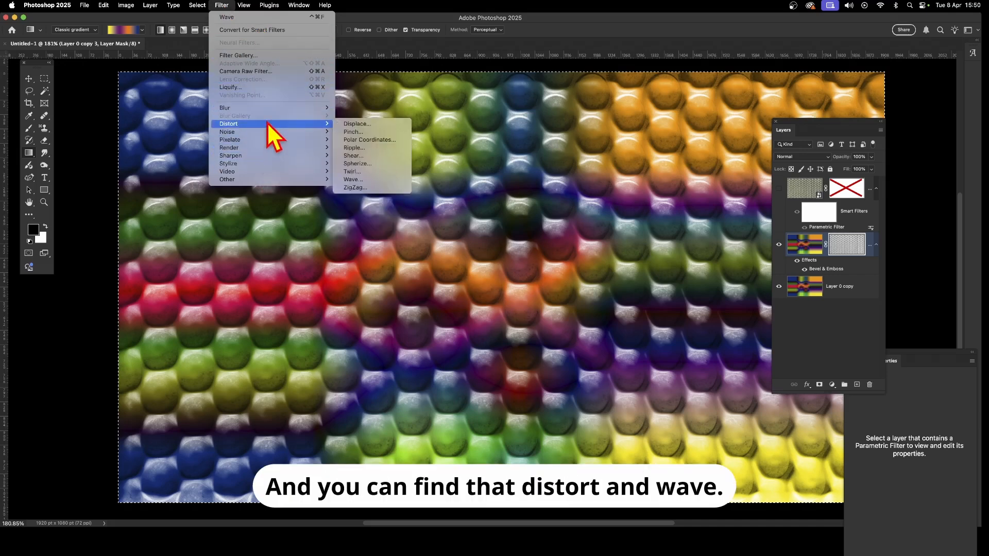
mouse_move(324, 124)
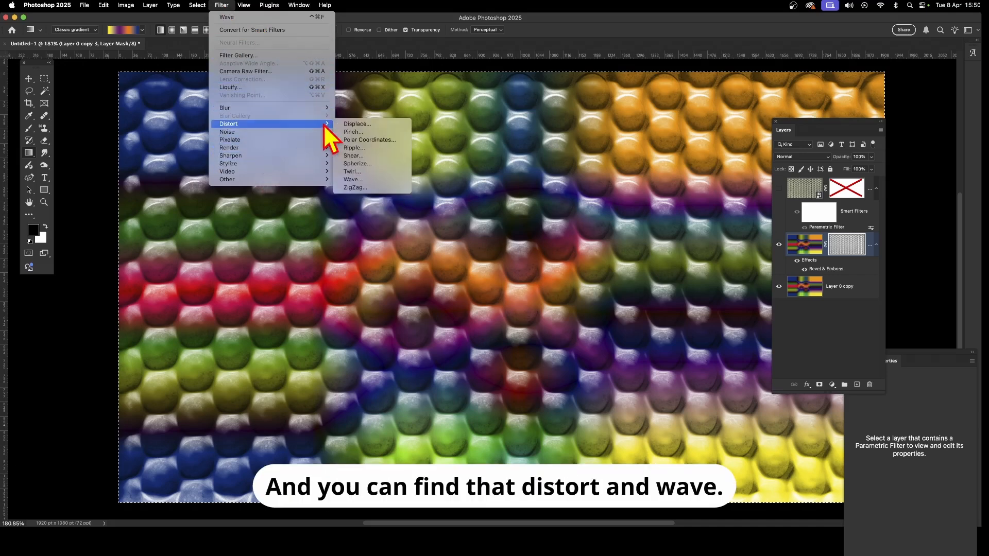
click(362, 181)
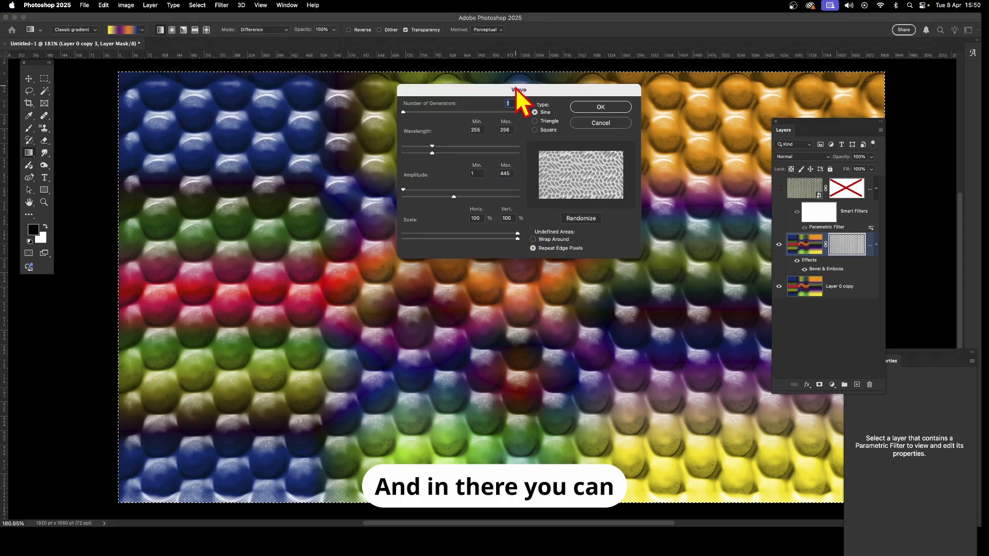
drag(515, 89, 634, 165)
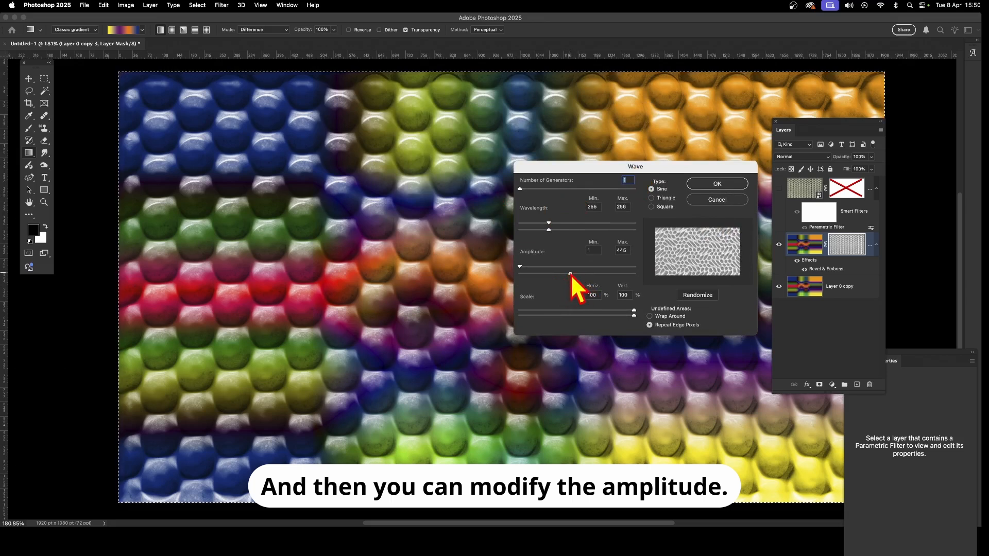
drag(571, 274, 612, 274)
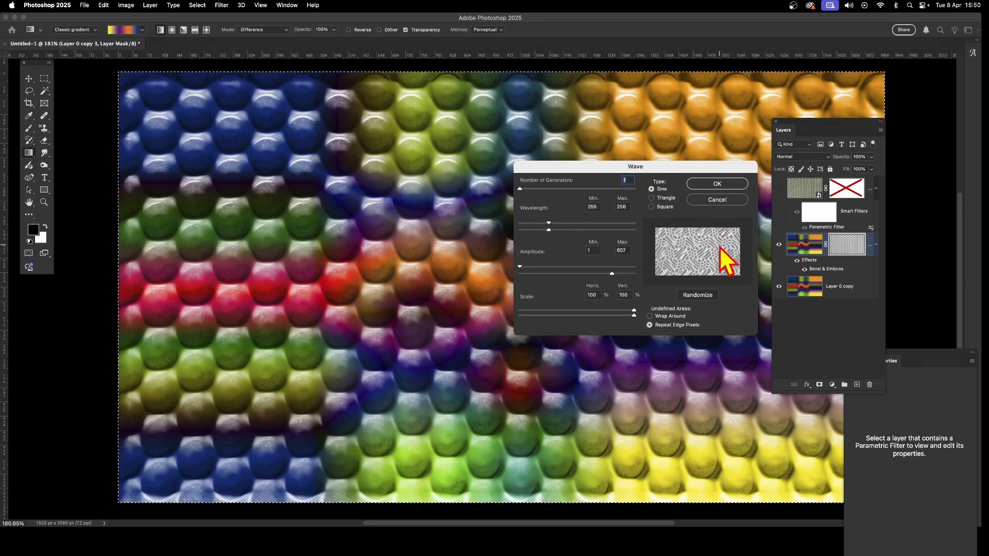
Try a randomized wave pattern on the layer mask by cycling through several variations and applying one, and undo the distortion.
click(694, 298)
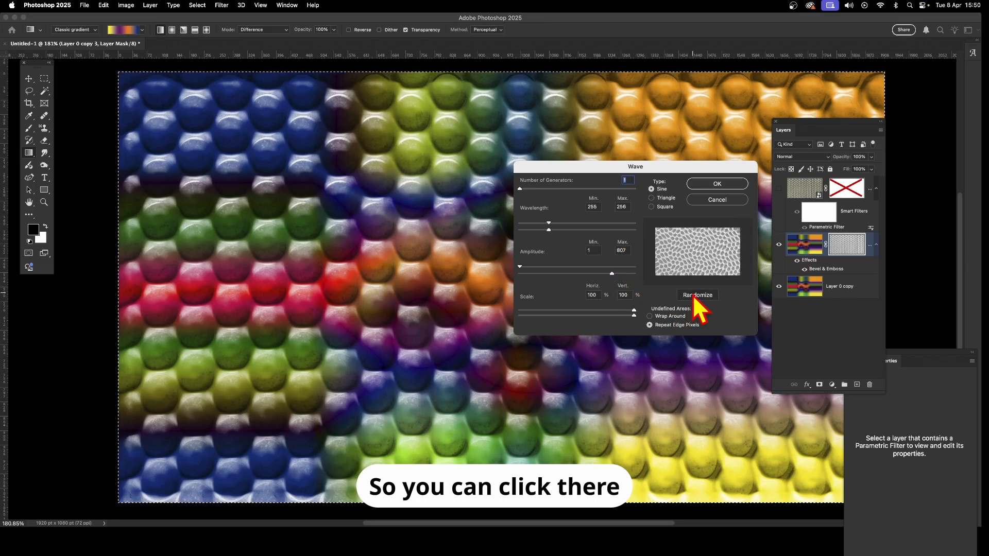
click(695, 298)
click(694, 297)
click(694, 298)
click(695, 297)
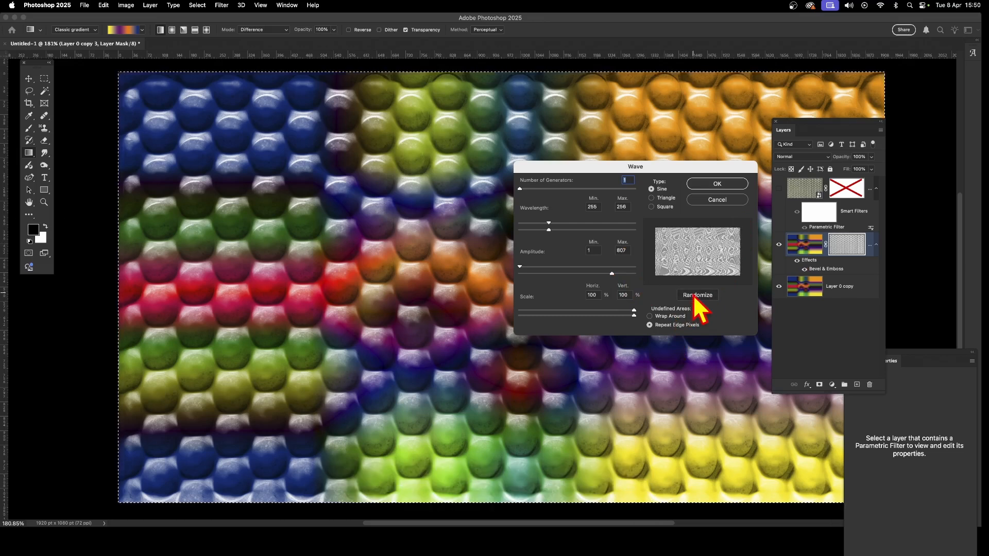
click(713, 183)
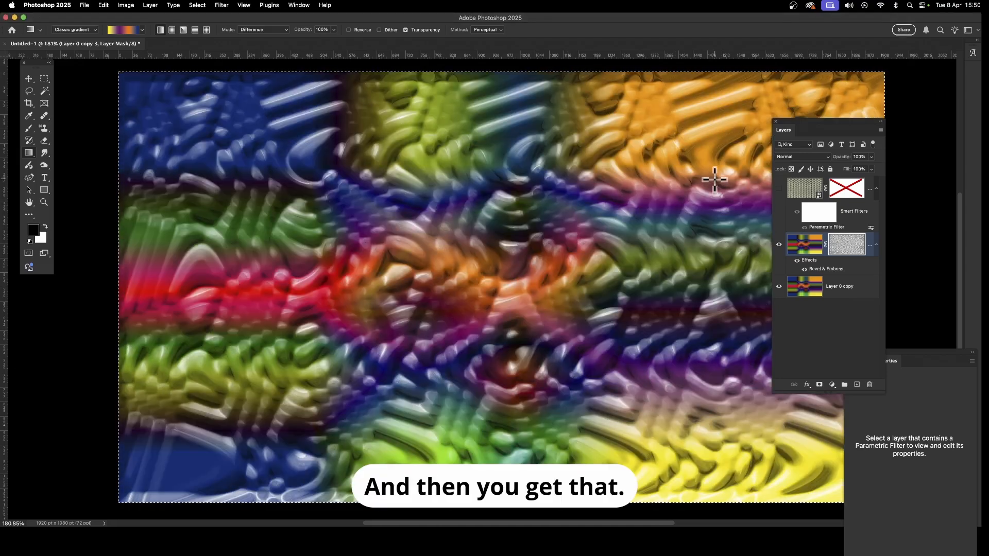
key(super+z)
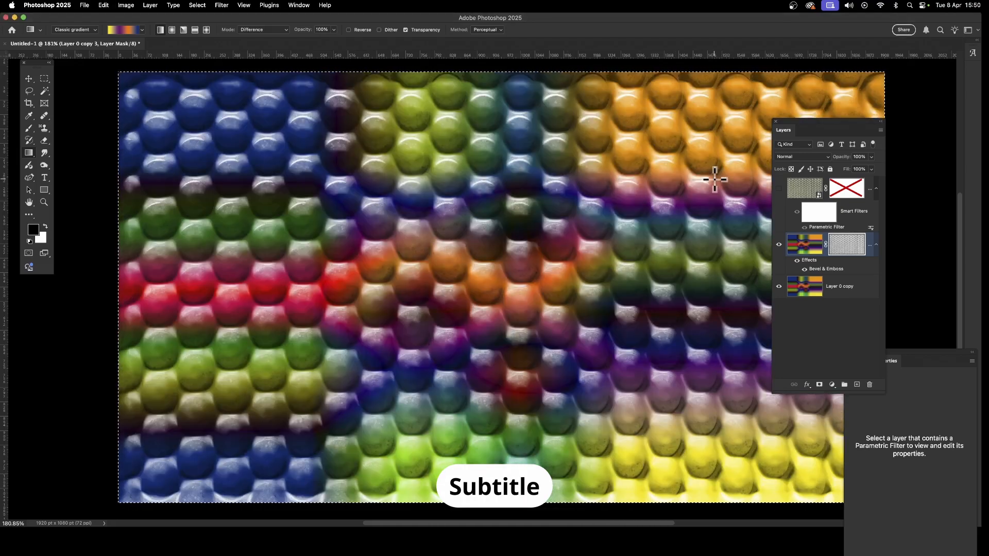
Apply a Wave distortion to the beveled layer's mask with a newly randomized pattern and a maximum amplitude of 606.
click(228, 5)
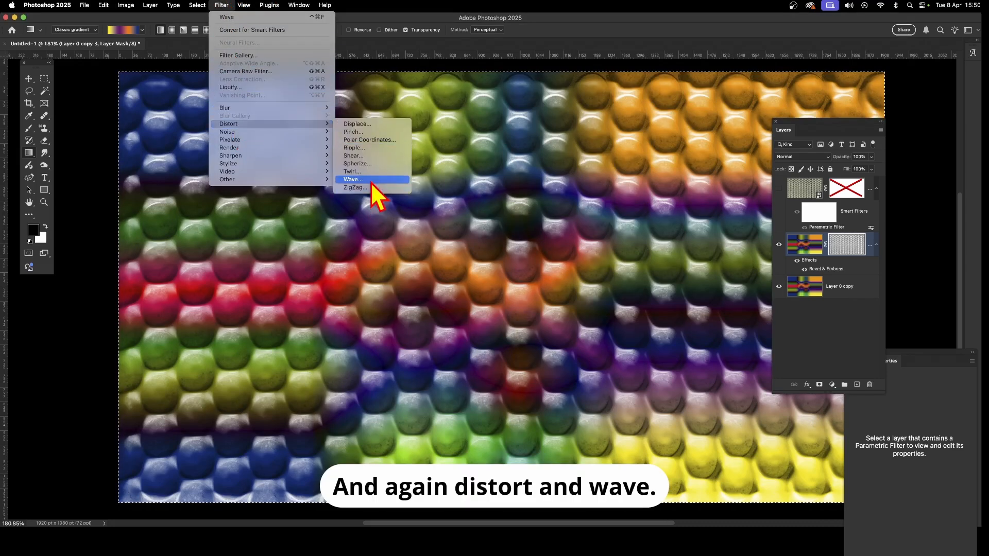
click(375, 194)
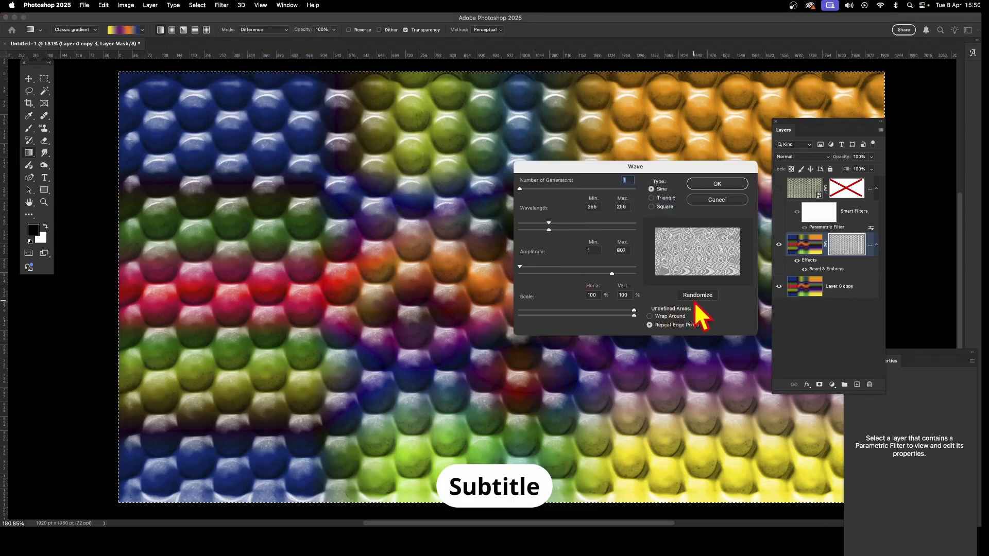
click(699, 297)
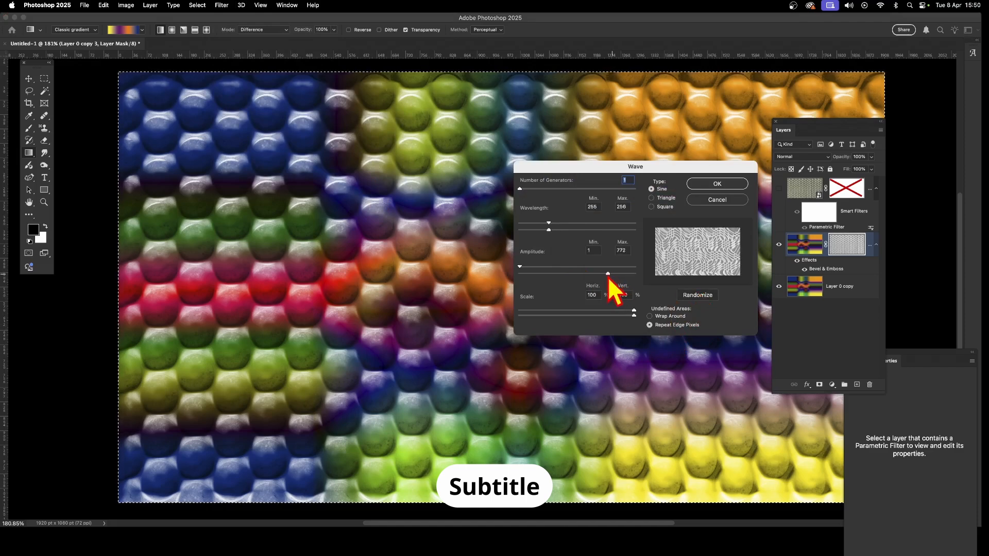
drag(608, 276, 588, 275)
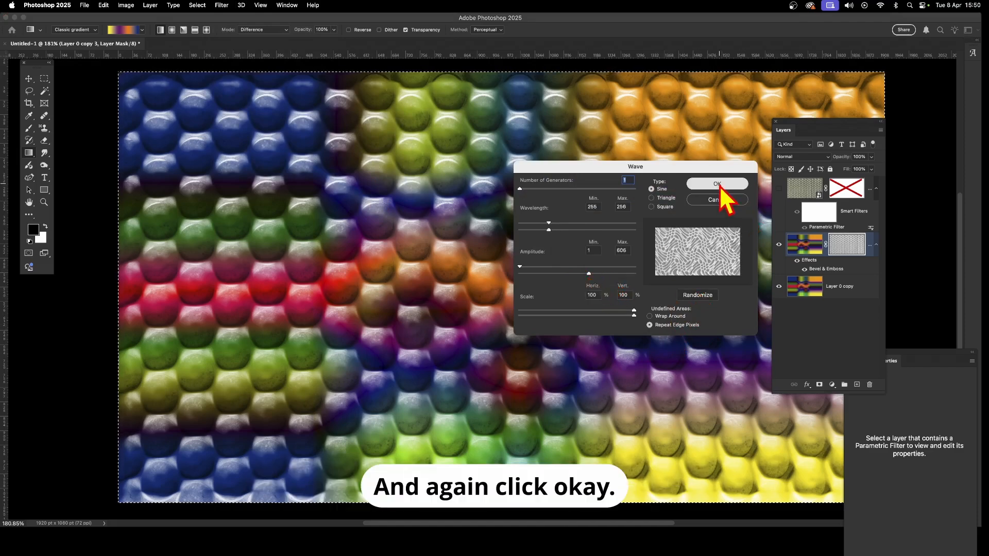
click(716, 184)
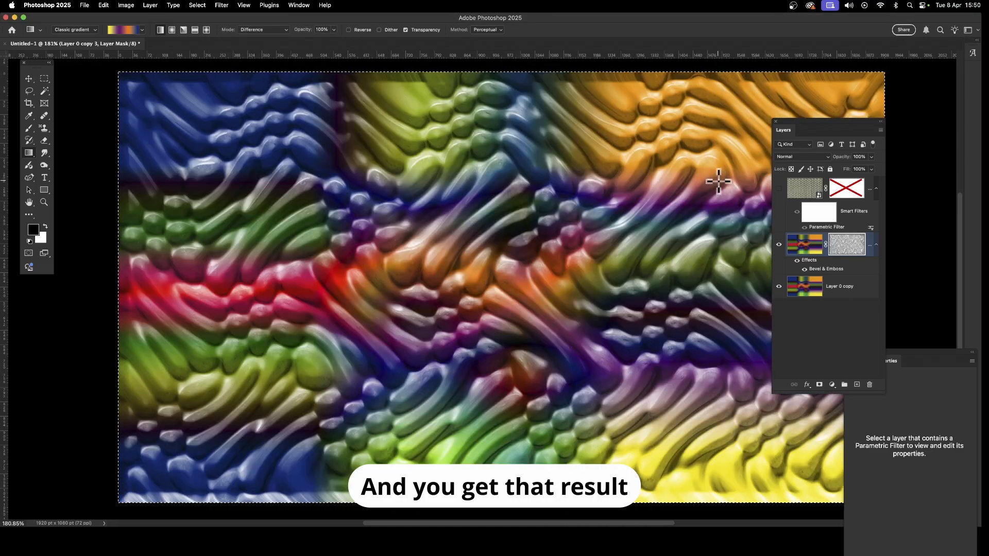